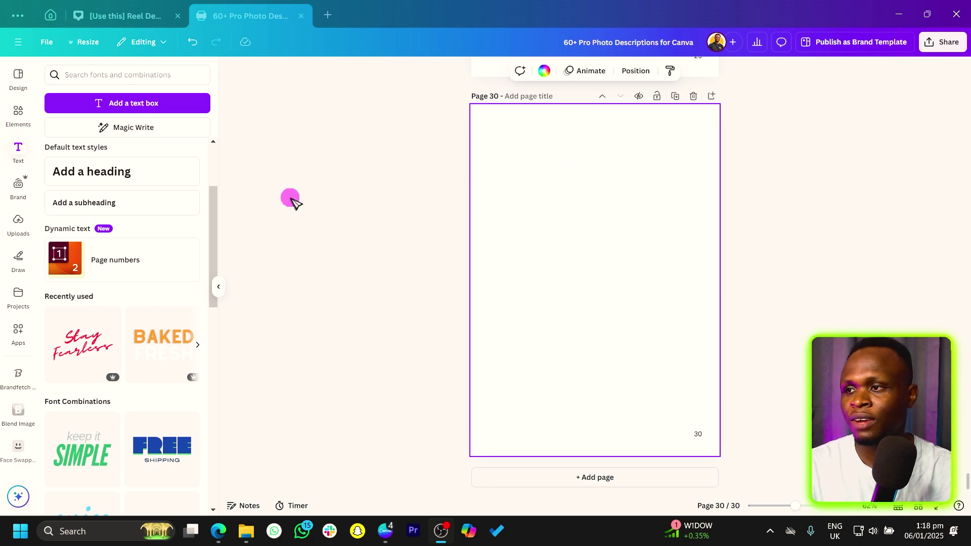
Step: Add the snowy mountain photo from Recently used and drag it to the top of page 30
click(18, 116)
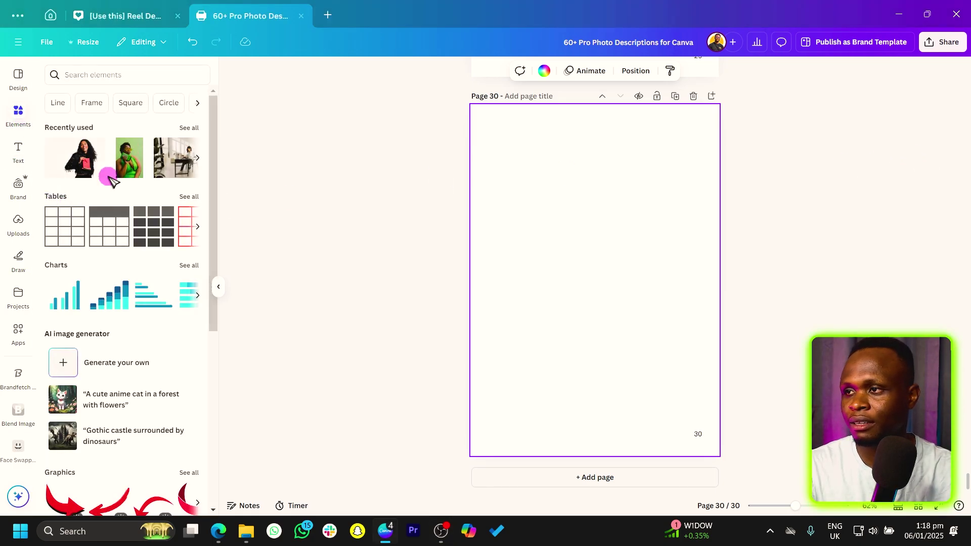
click(129, 157)
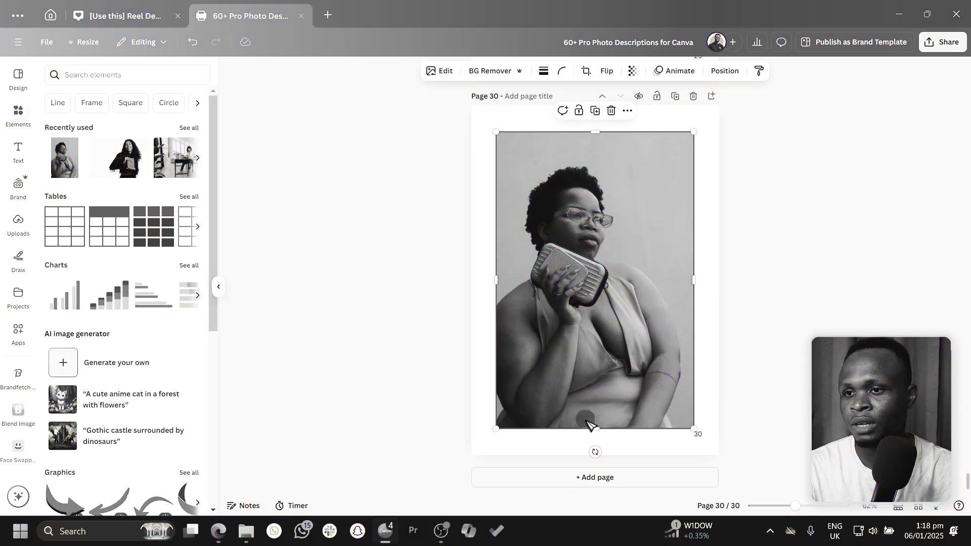
scroll(93, 207, down, 3)
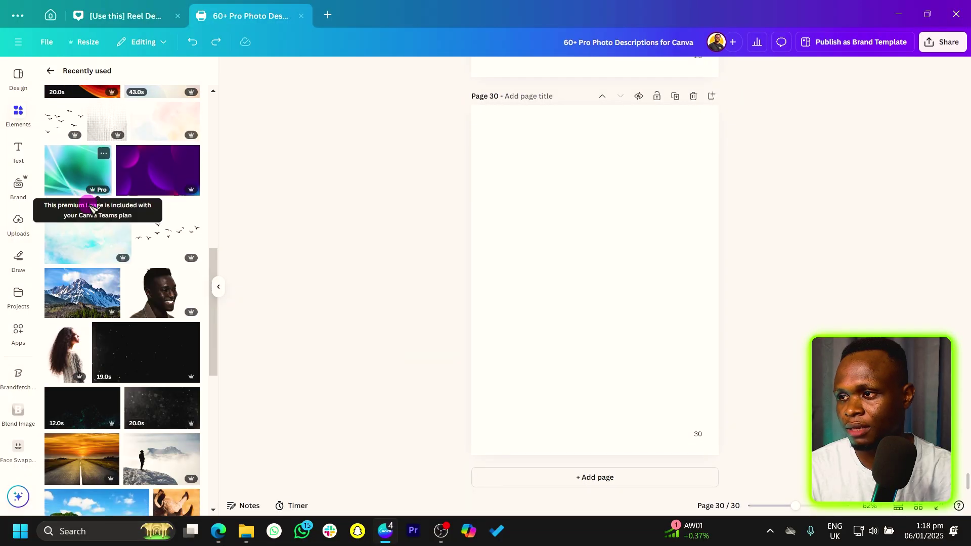
click(82, 180)
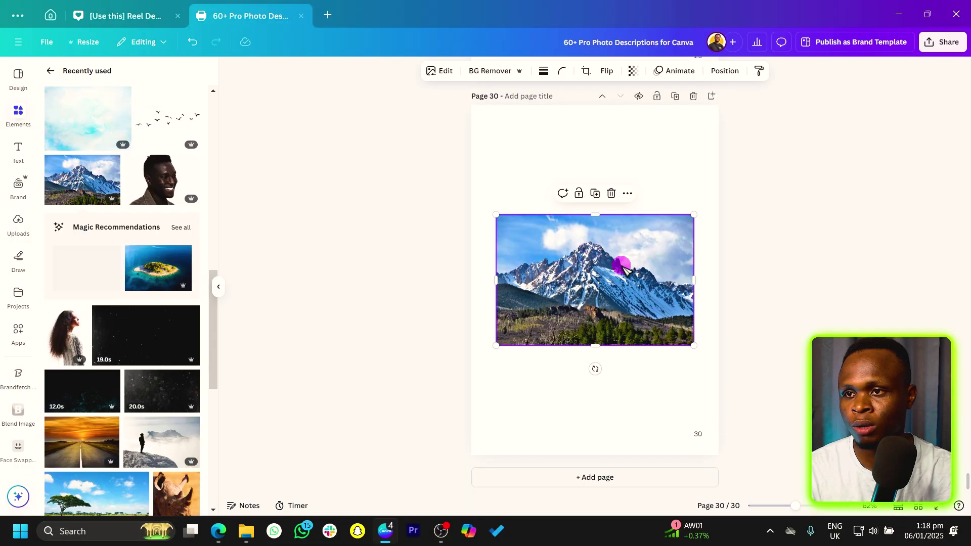
drag(594, 280, 595, 181)
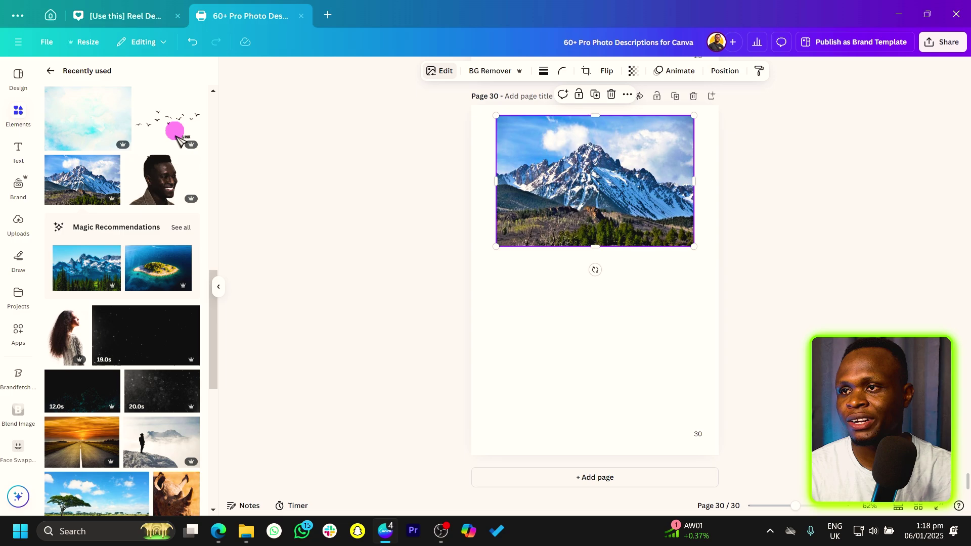
Step: Raise the mountain photo's contrast, whites, vibrance, saturation and clarity with the Adjust sliders
click(445, 70)
click(72, 99)
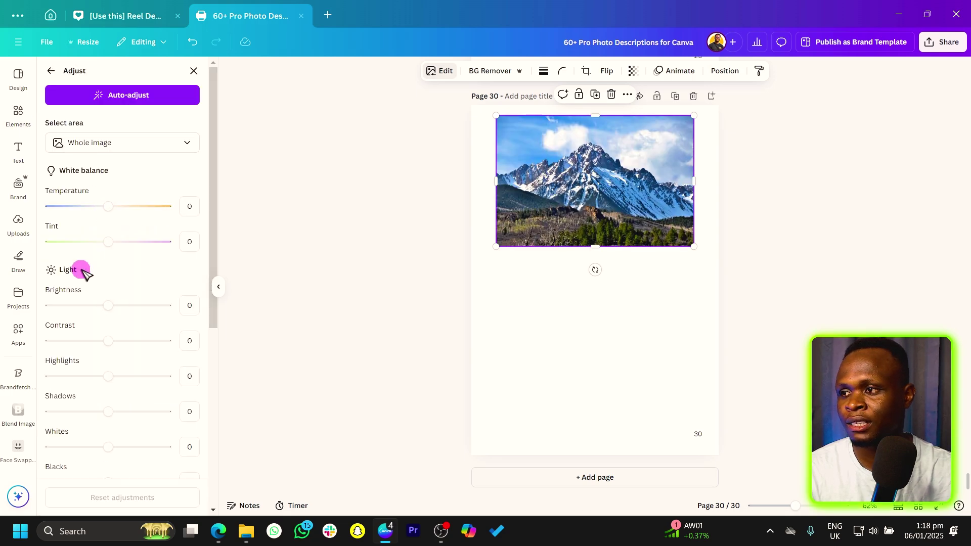
drag(113, 307, 106, 306)
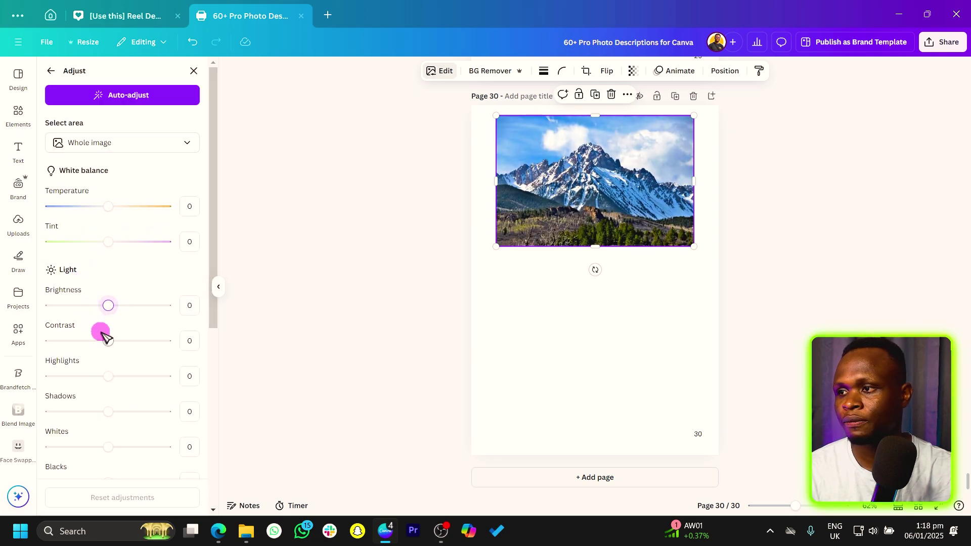
drag(108, 341, 114, 321)
scroll(83, 303, down, 2)
scroll(106, 319, down, 3)
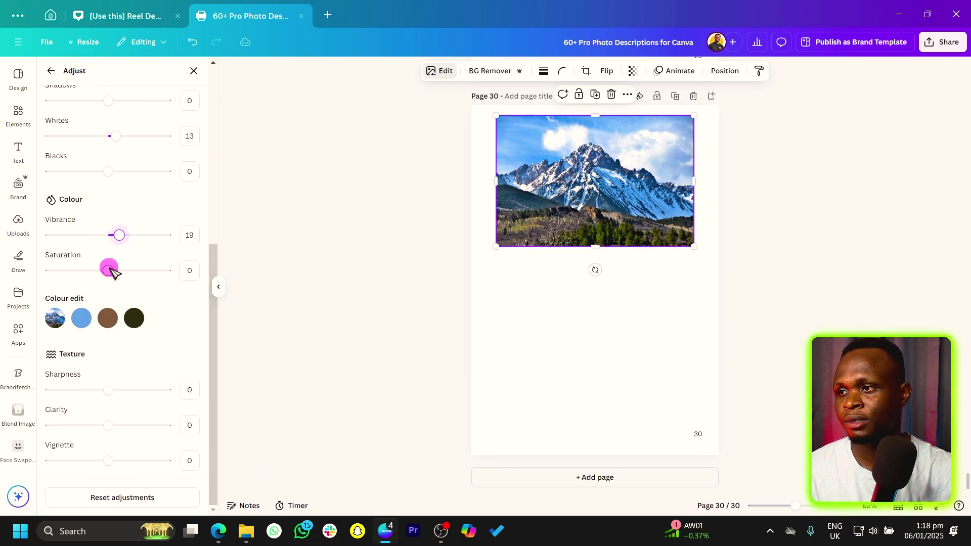
drag(109, 270, 137, 271)
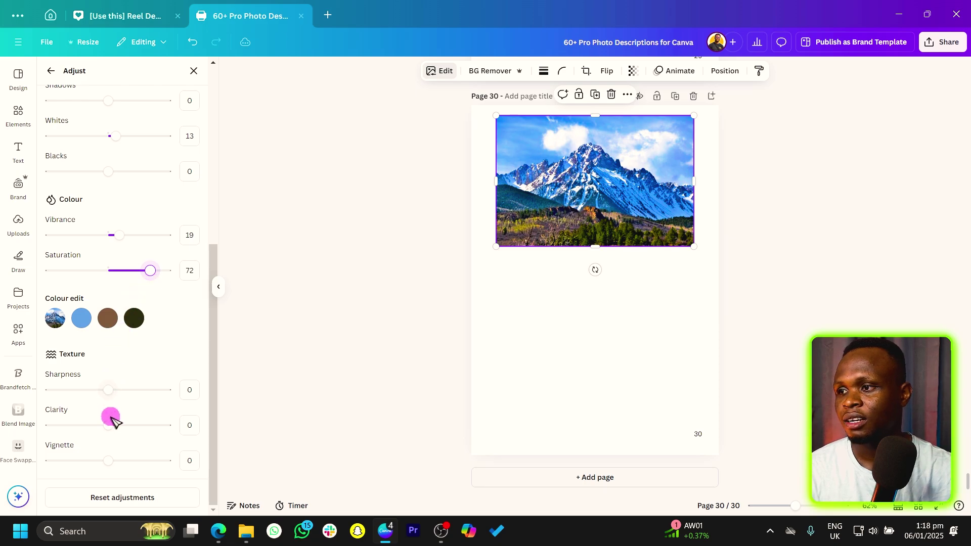
drag(109, 425, 131, 425)
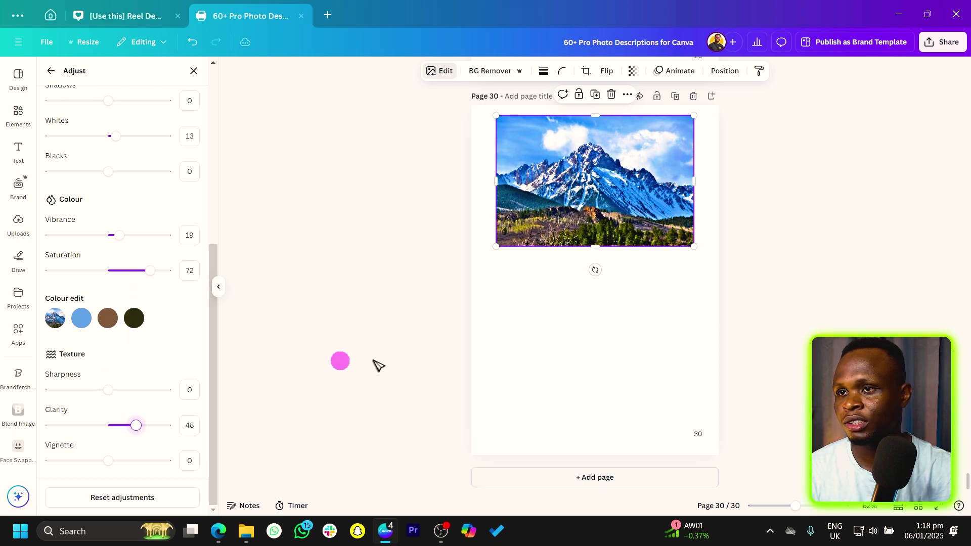
click(623, 344)
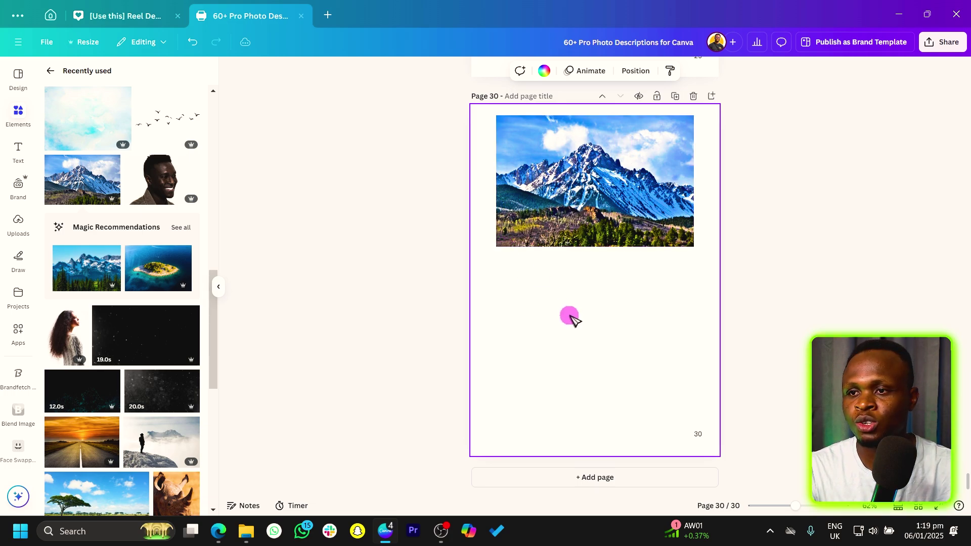
Step: Round the corners of the mountain photo with the corner rounding slider
click(687, 179)
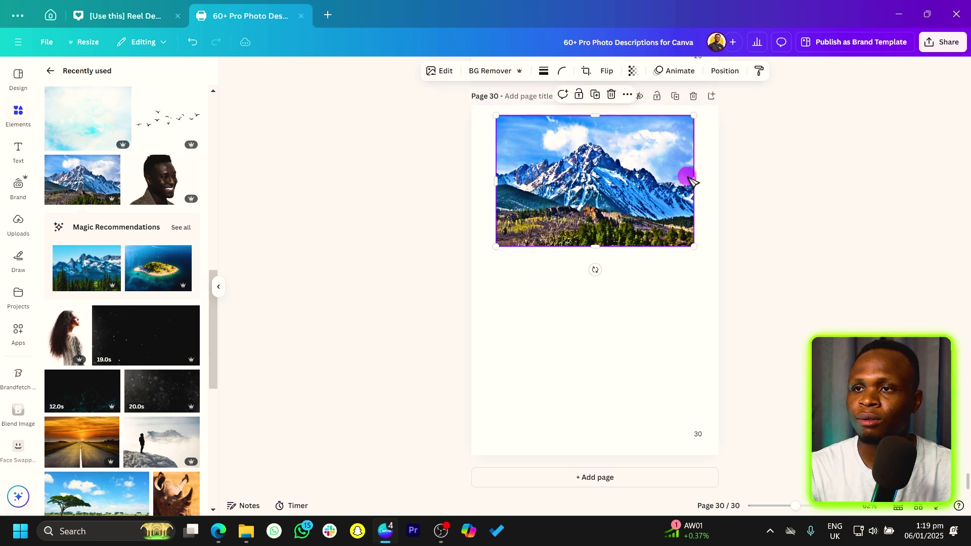
click(561, 71)
drag(507, 112, 528, 112)
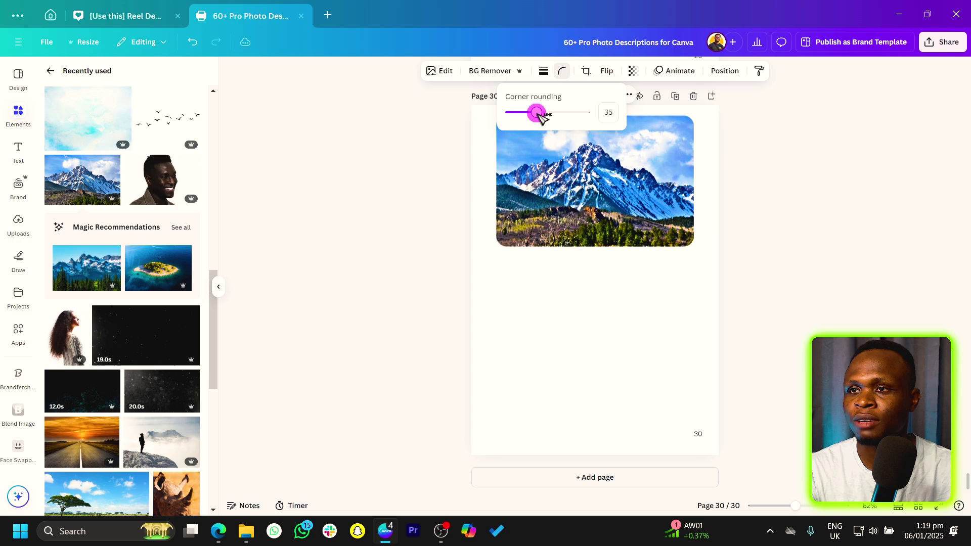
Step: Give the mountain photo a solid dark border of weight 4
click(544, 71)
click(517, 99)
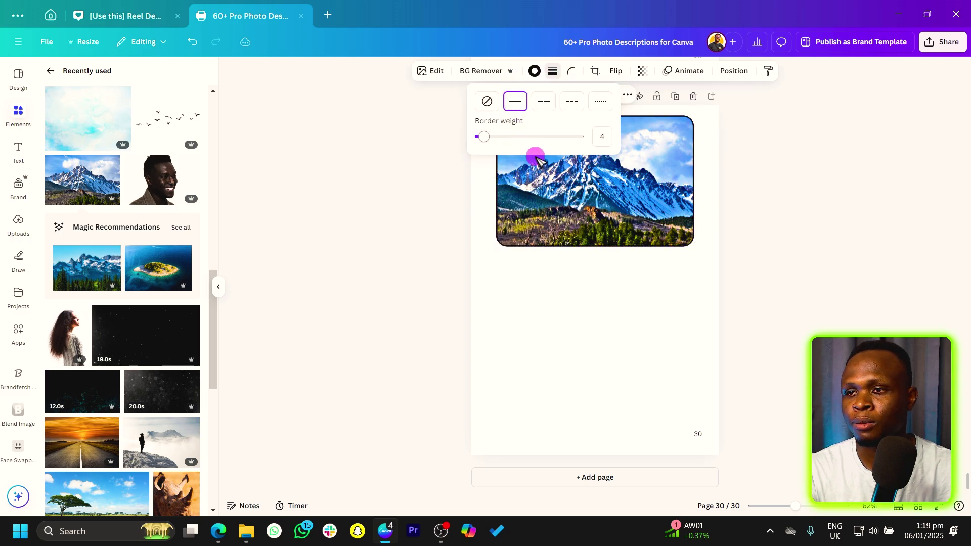
click(585, 298)
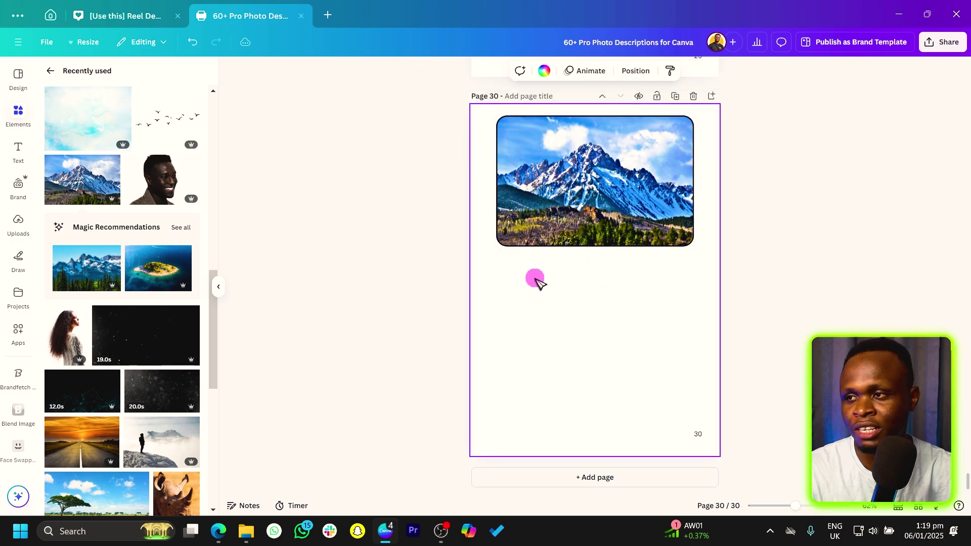
Step: Add the island photo and place it below the mountain photo
click(186, 283)
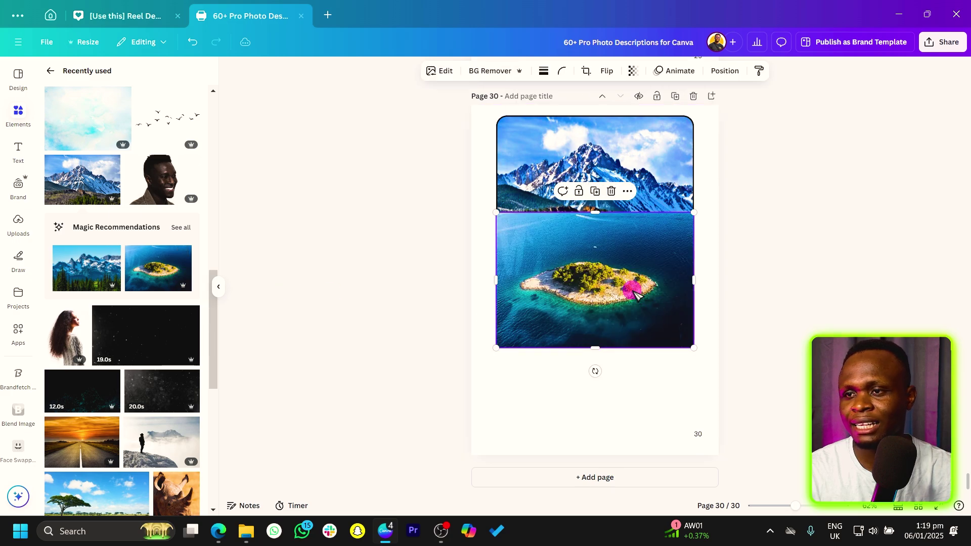
drag(606, 288, 632, 340)
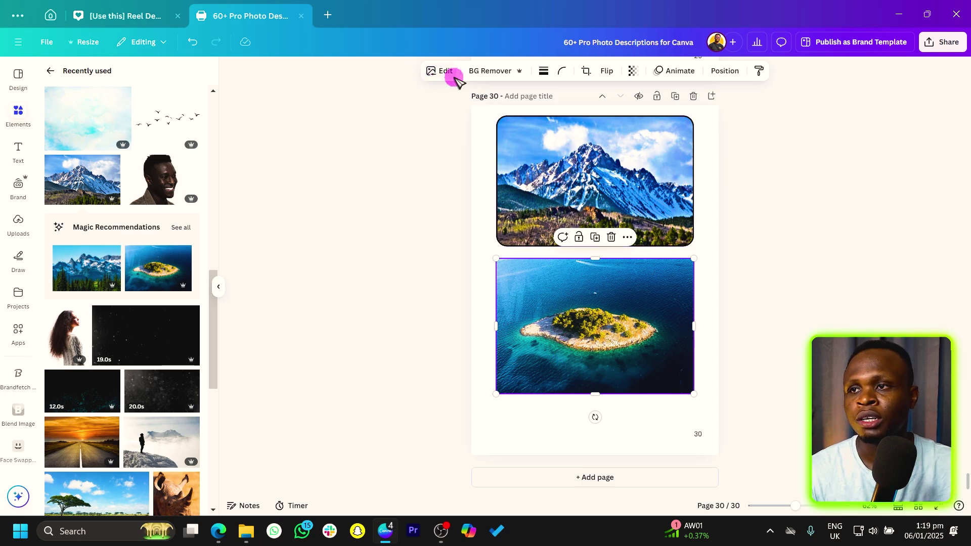
click(440, 71)
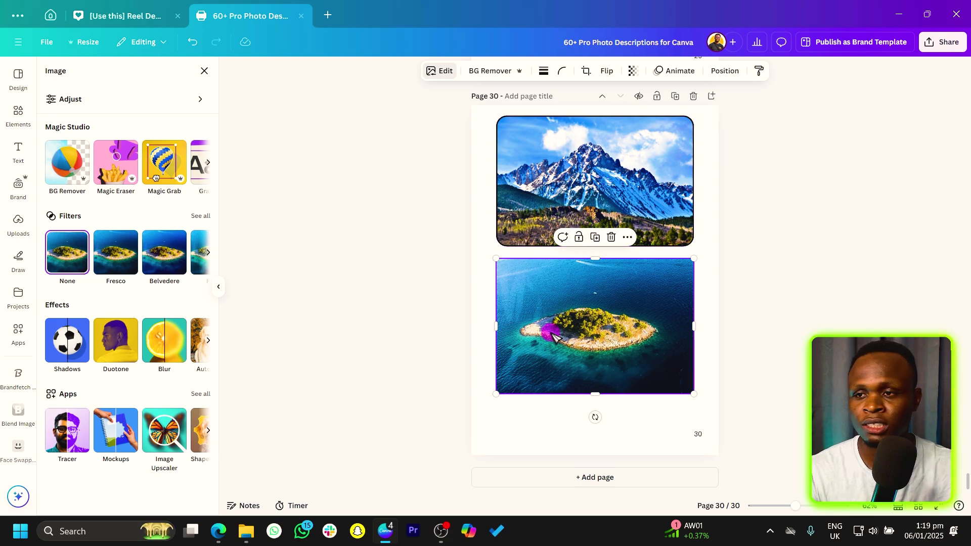
Step: Copy the mountain photo's style and paste it onto the island photo
click(563, 190)
right_click(630, 152)
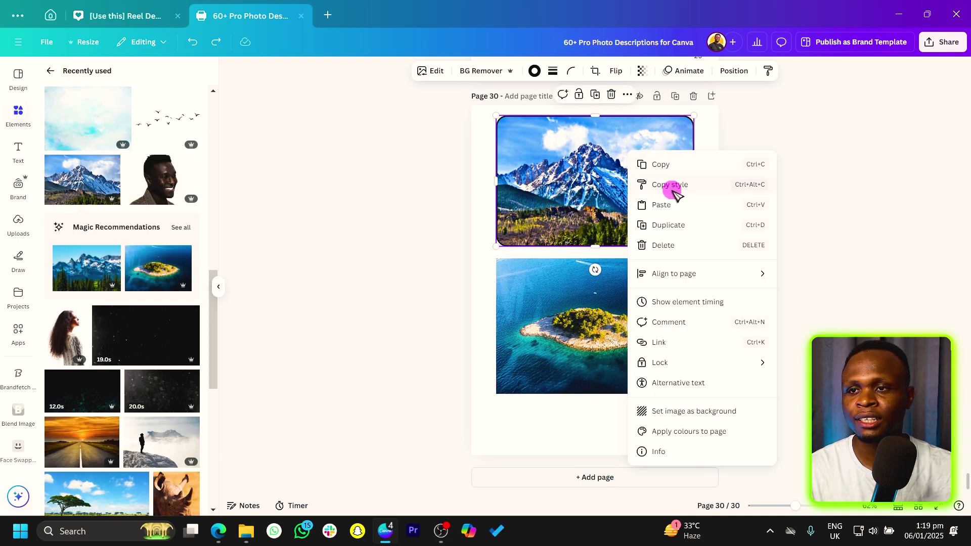
click(670, 185)
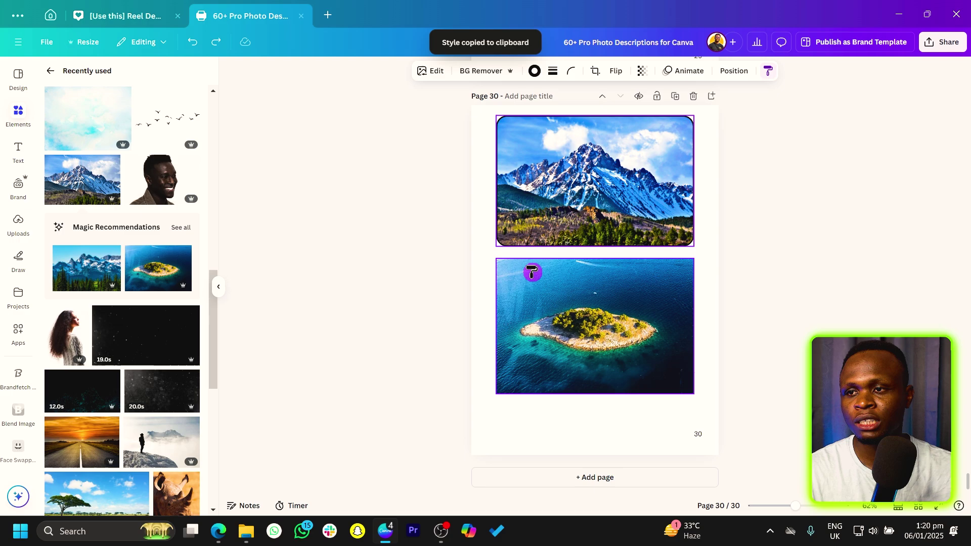
click(604, 314)
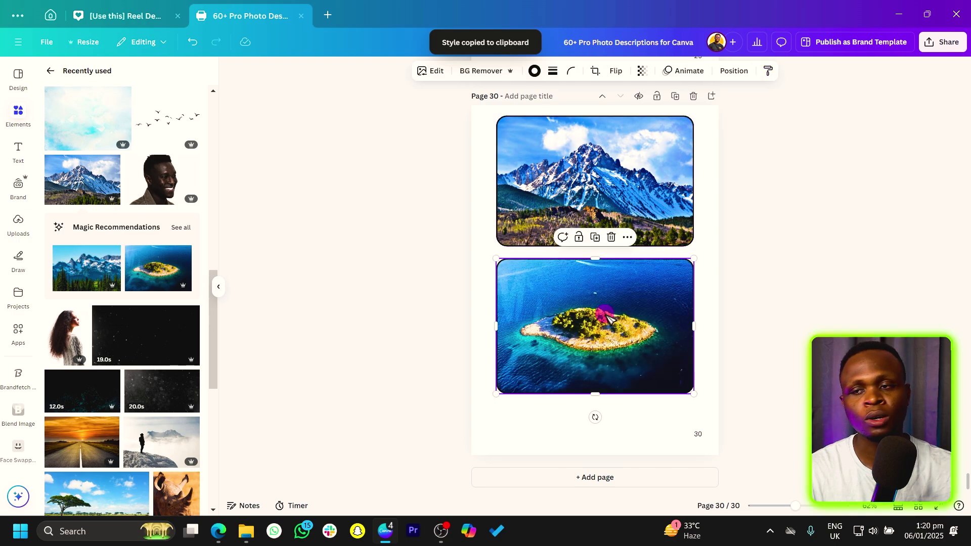
click(648, 440)
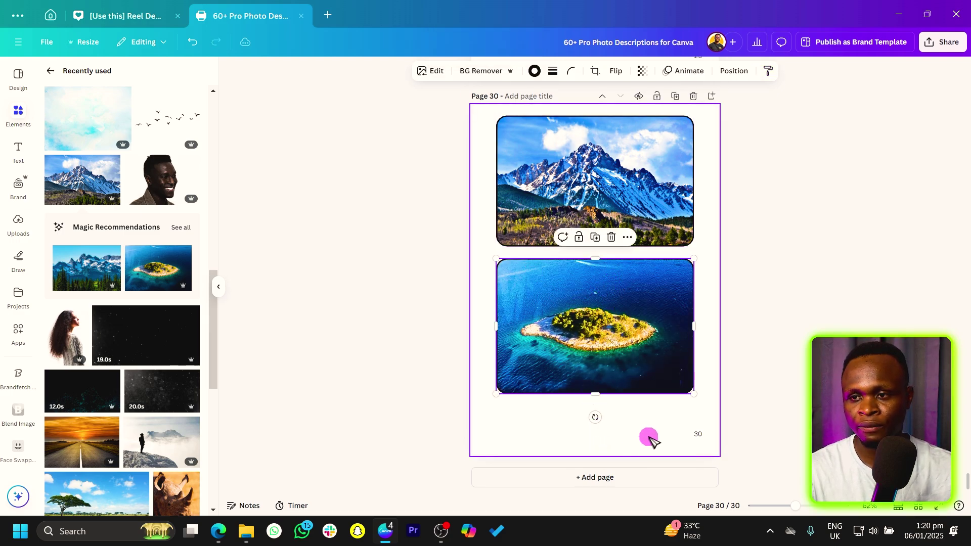